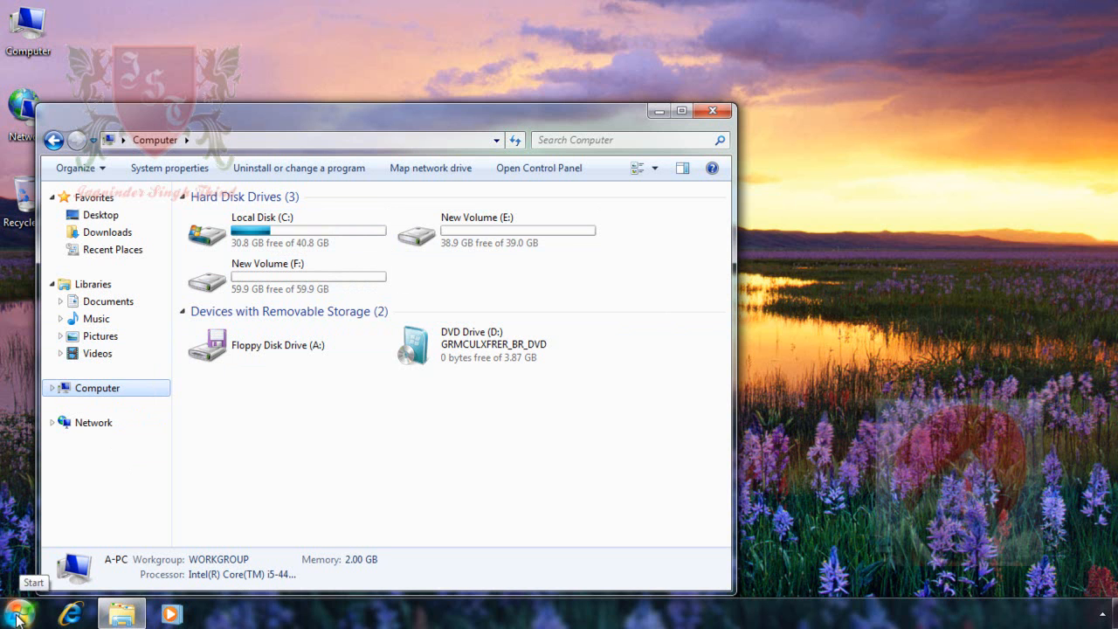
Open Disk Management by running diskmgmt.msc and maximize its window
click(17, 615)
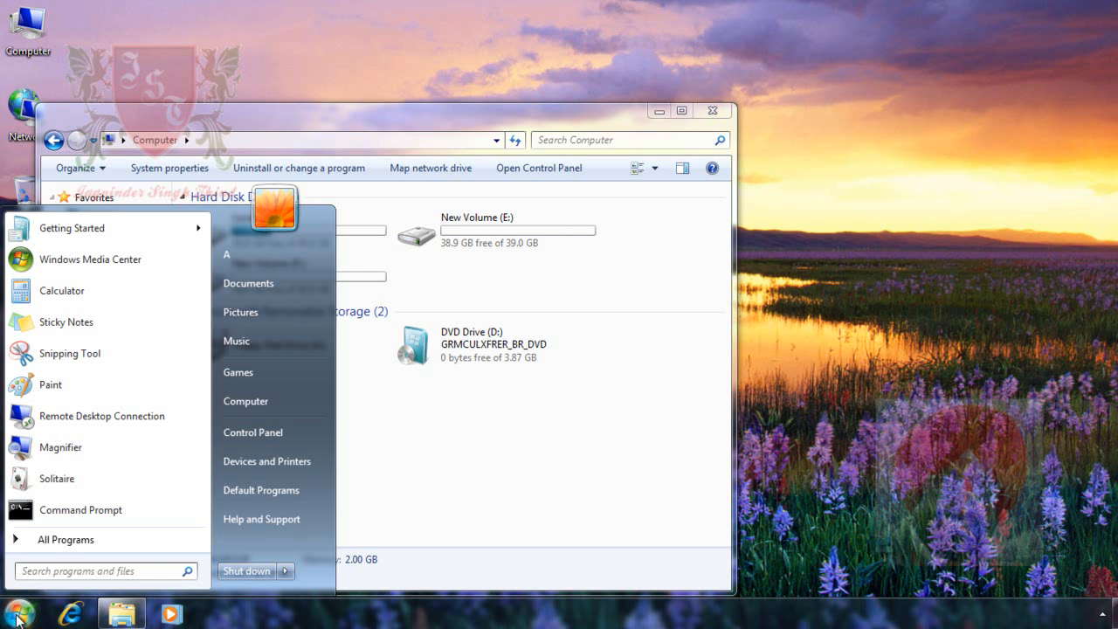
text(disk)
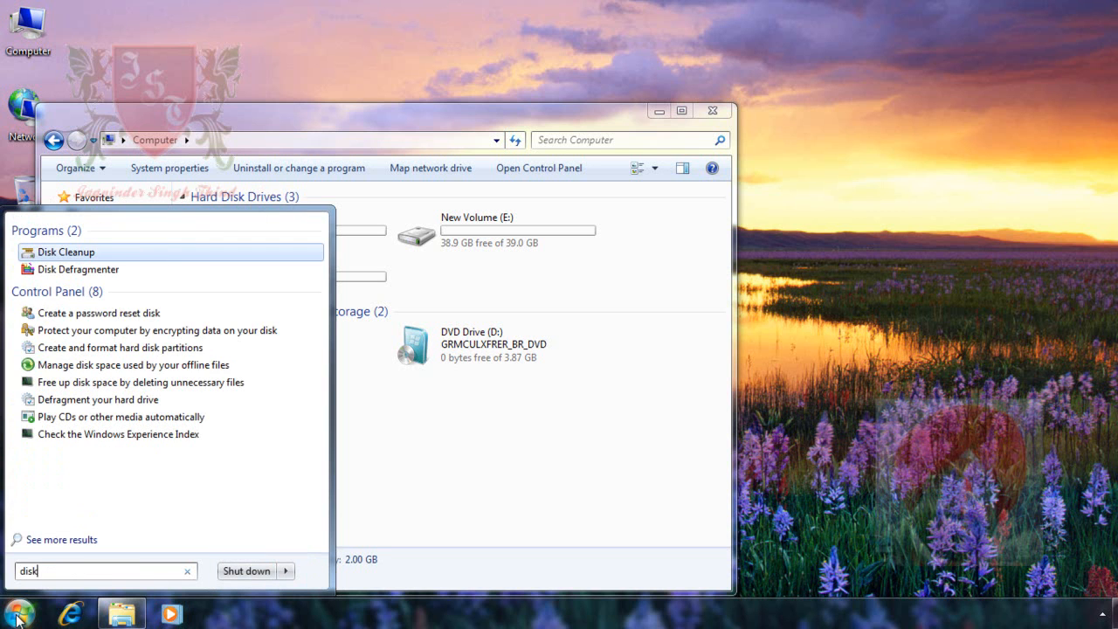
text(mgmt)
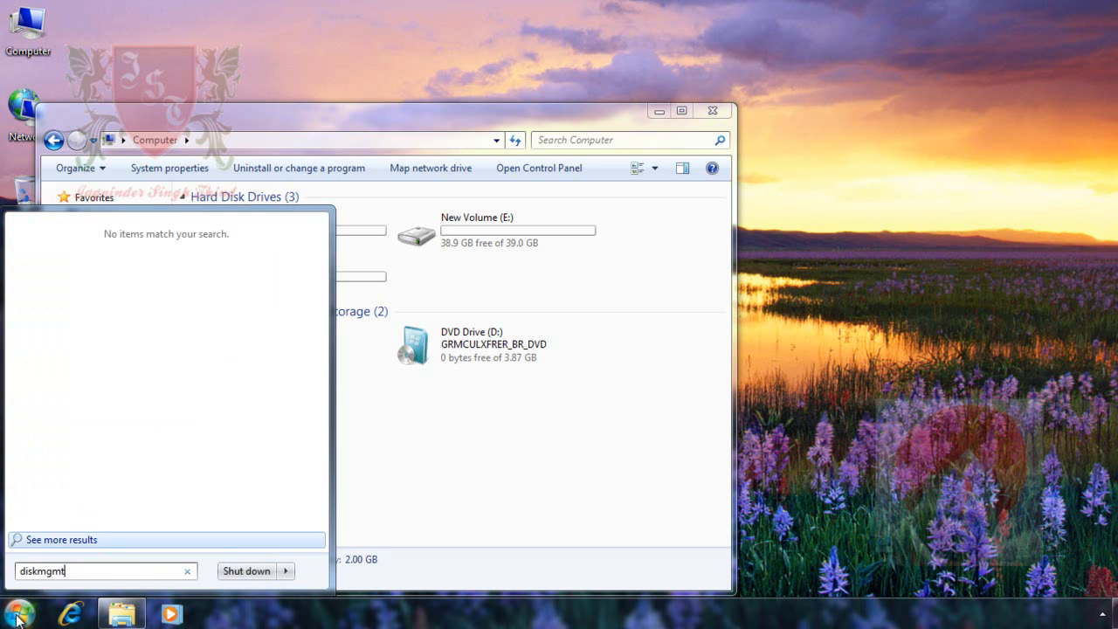
text(.msc)
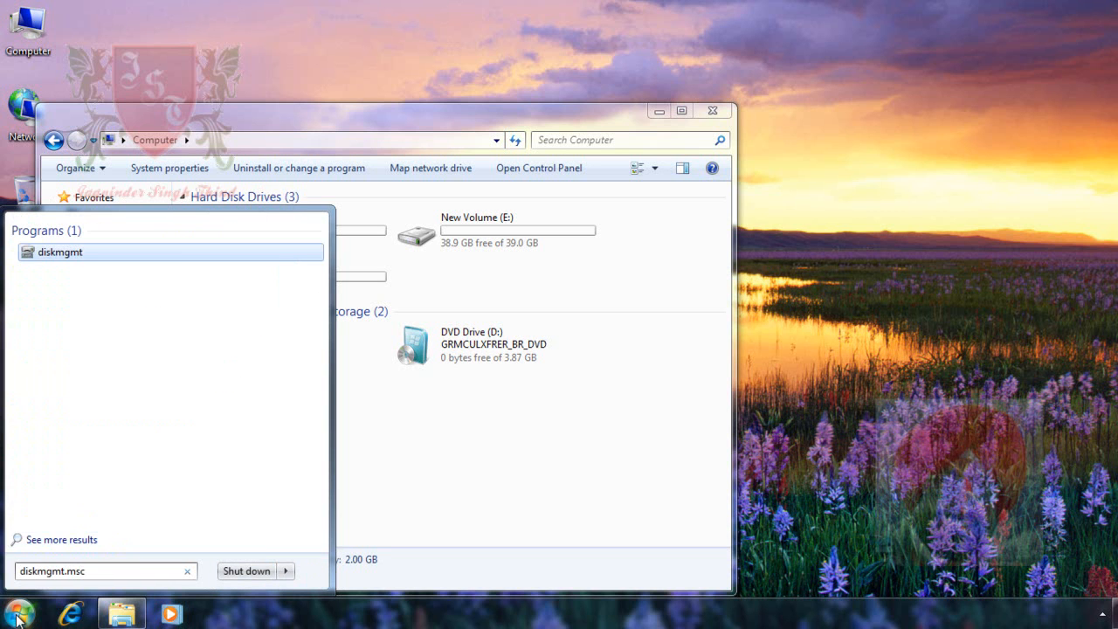
key(Return)
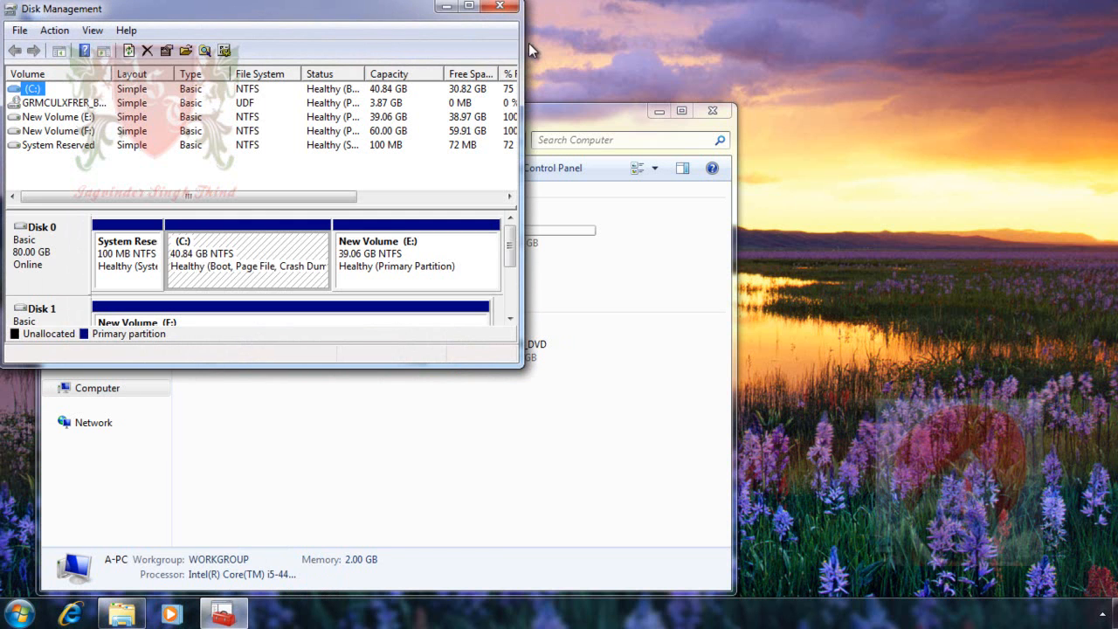
click(469, 7)
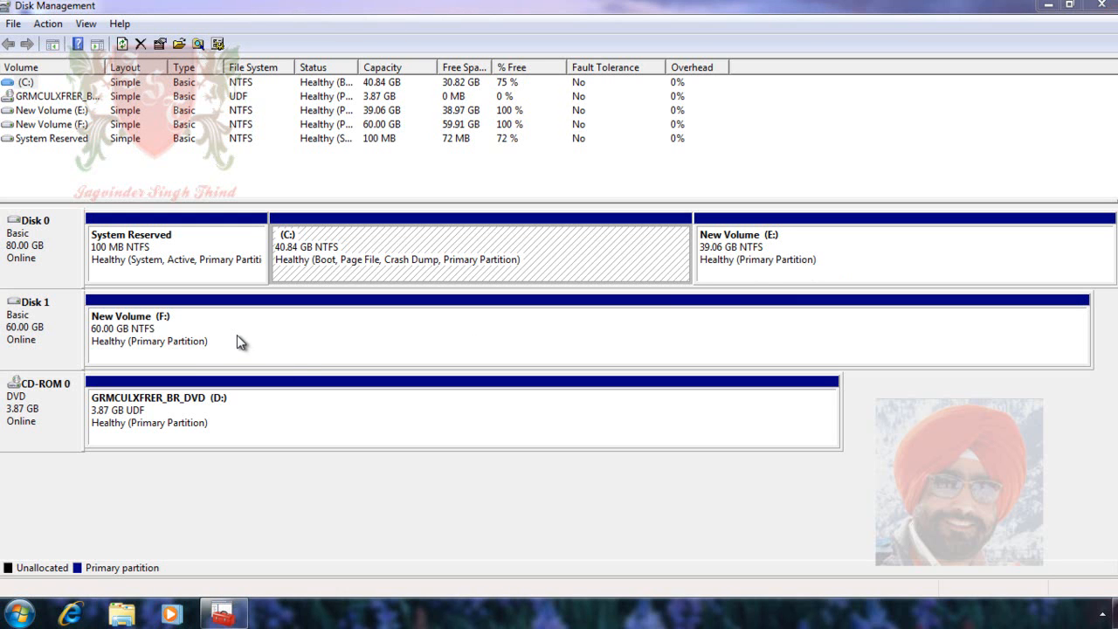
Check the contents of New Volume (E:) and New Volume (F:) in Windows Explorer, and close the Explorer window
click(122, 616)
drag(446, 122, 576, 81)
double_click(609, 180)
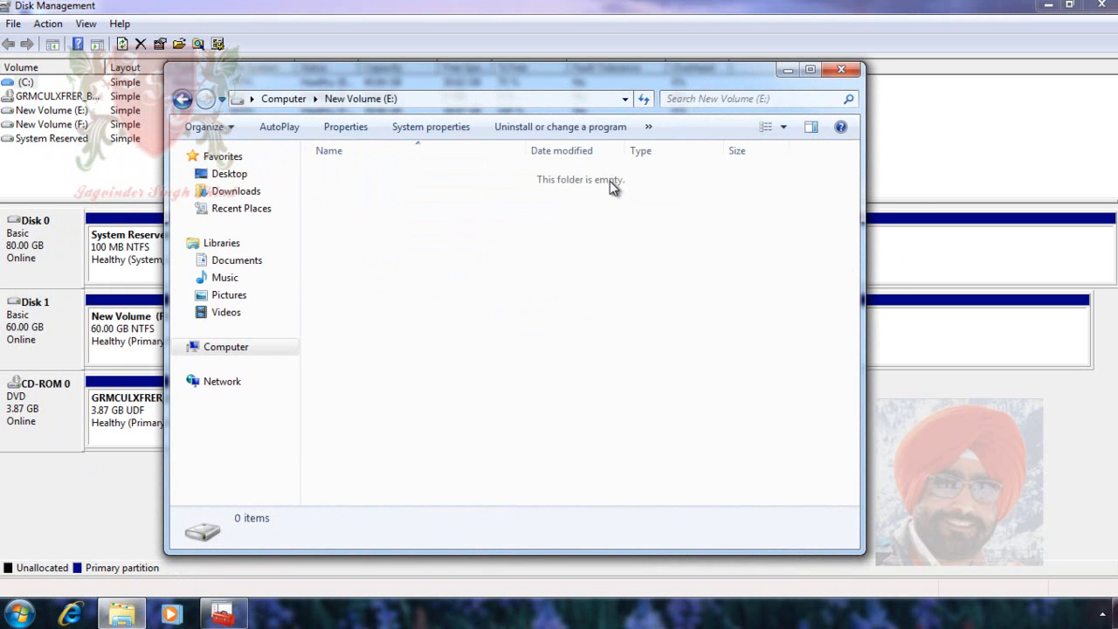
click(181, 99)
double_click(384, 240)
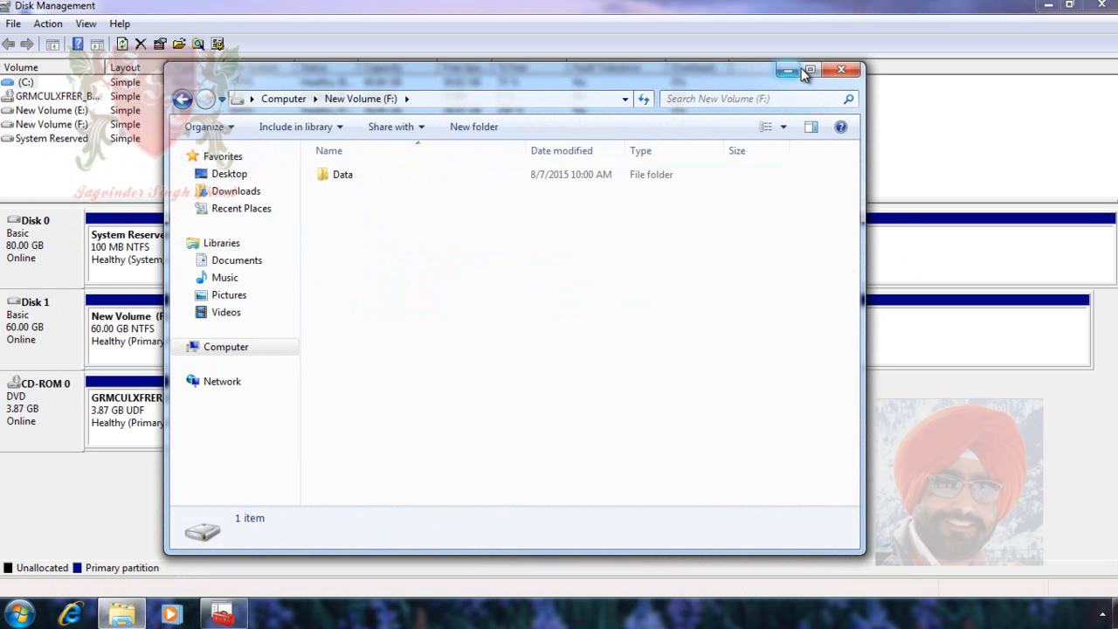
click(840, 71)
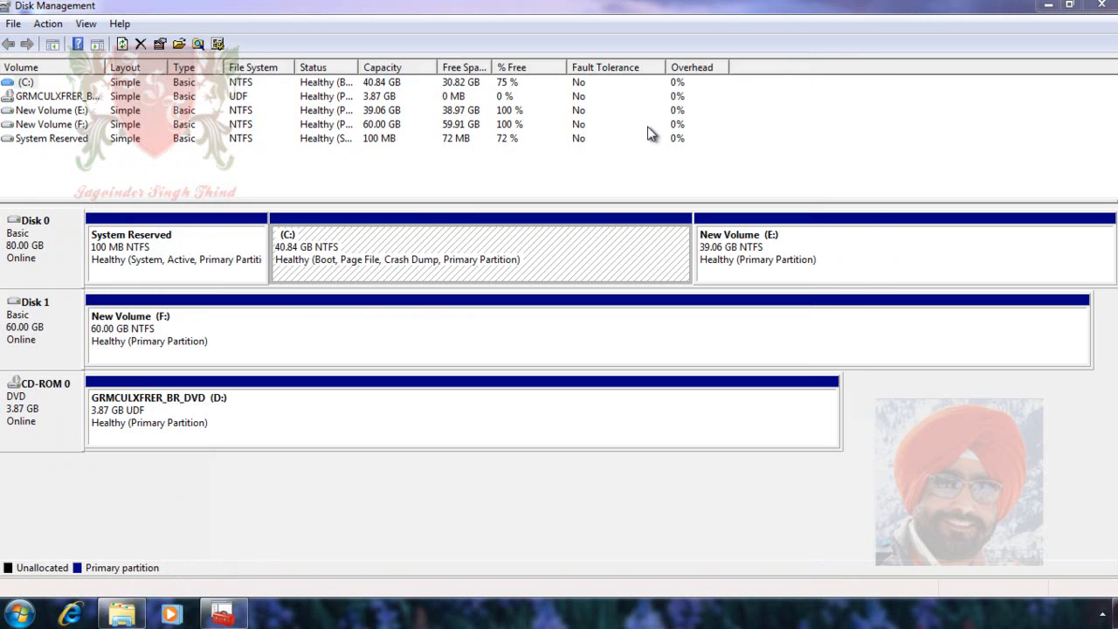
Convert Disk 1 to a dynamic disk and accept the conversion warning
right_click(63, 342)
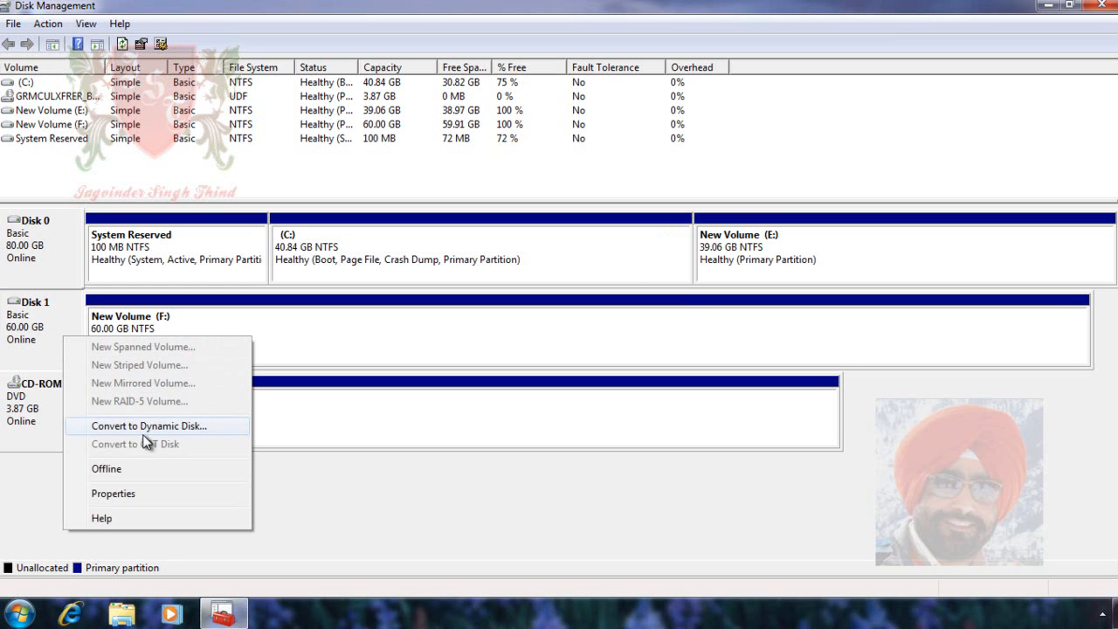
click(228, 428)
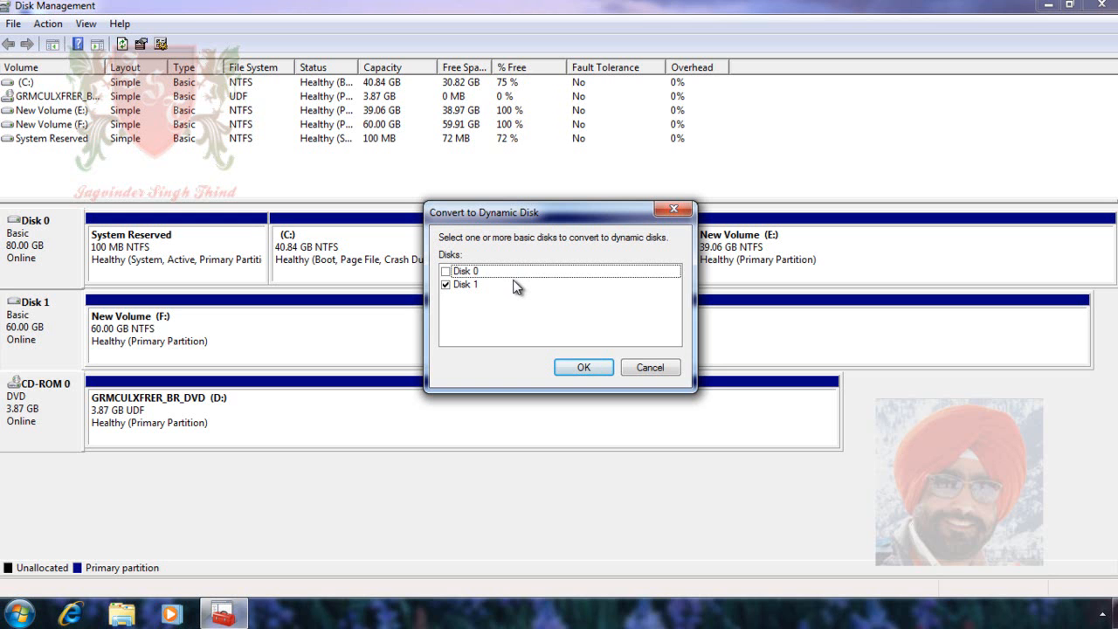
click(586, 371)
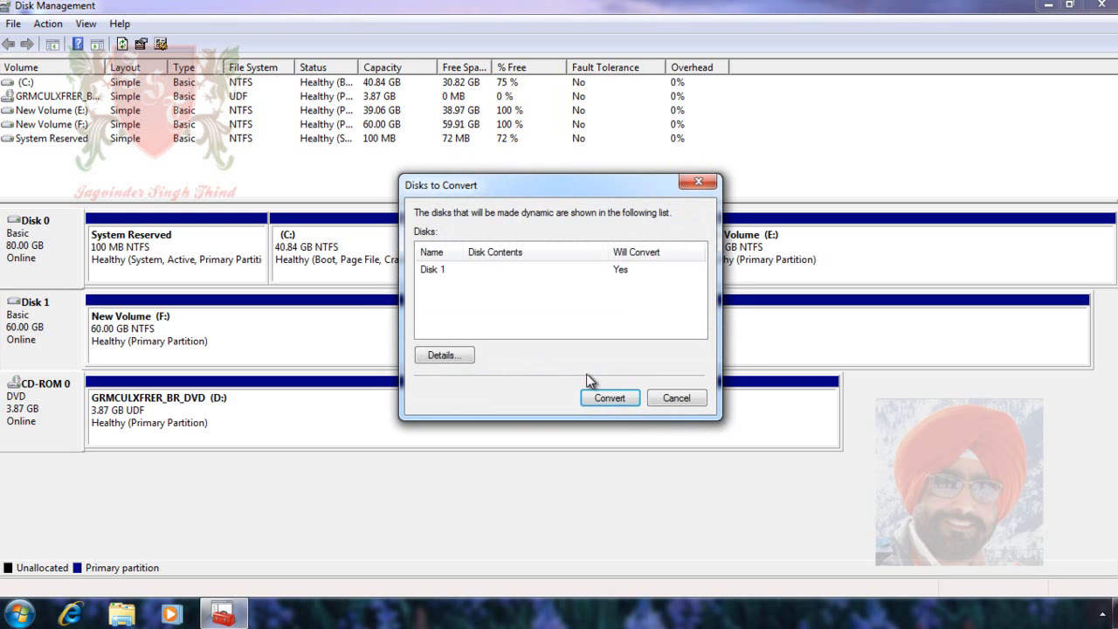
click(604, 396)
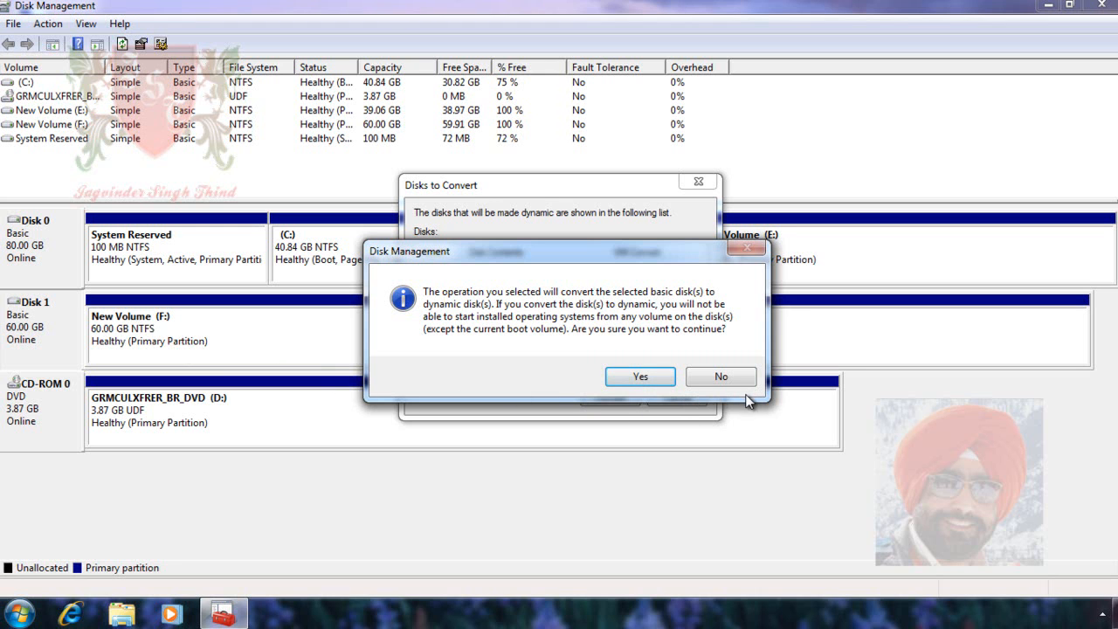
click(642, 376)
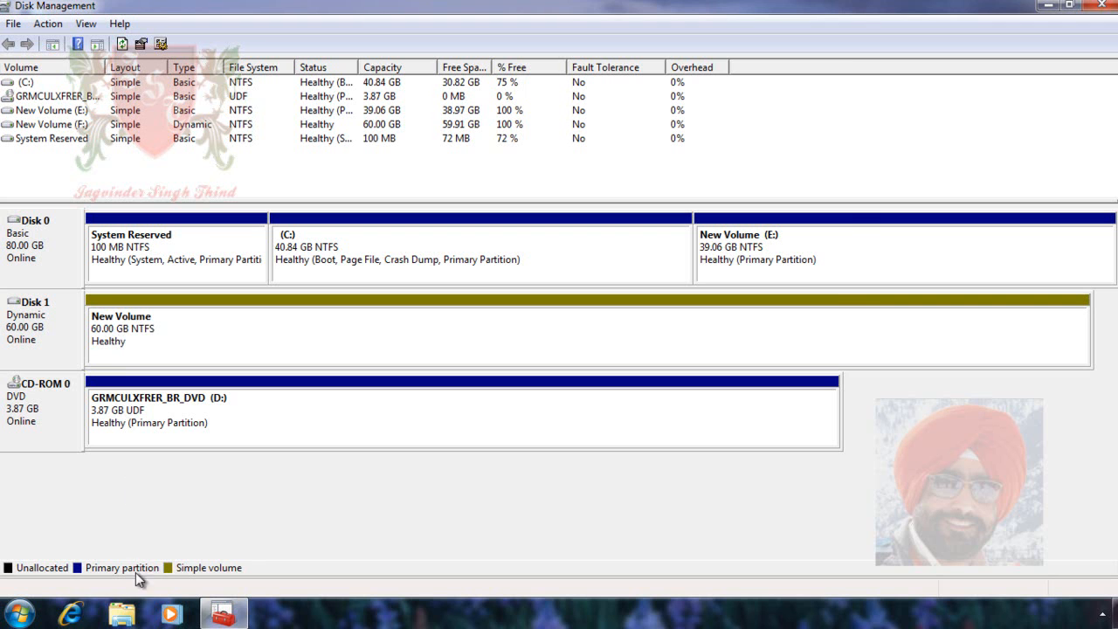
Inspect the Data folder on New Volume (F:) and the commands offered for Disk 1 in Disk Management
click(125, 616)
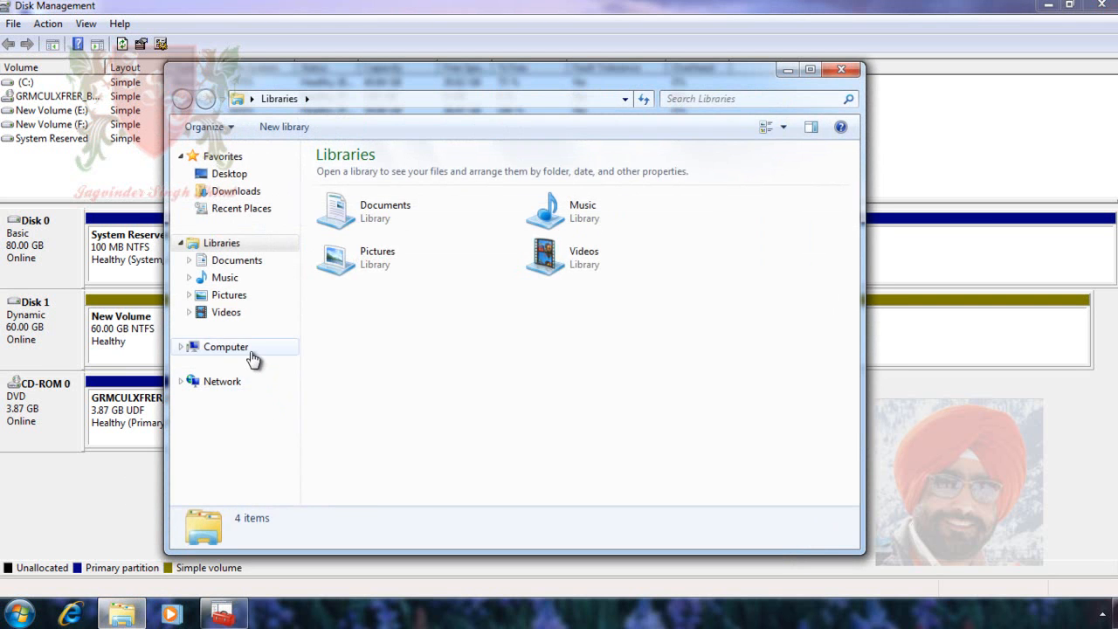
click(253, 349)
double_click(416, 234)
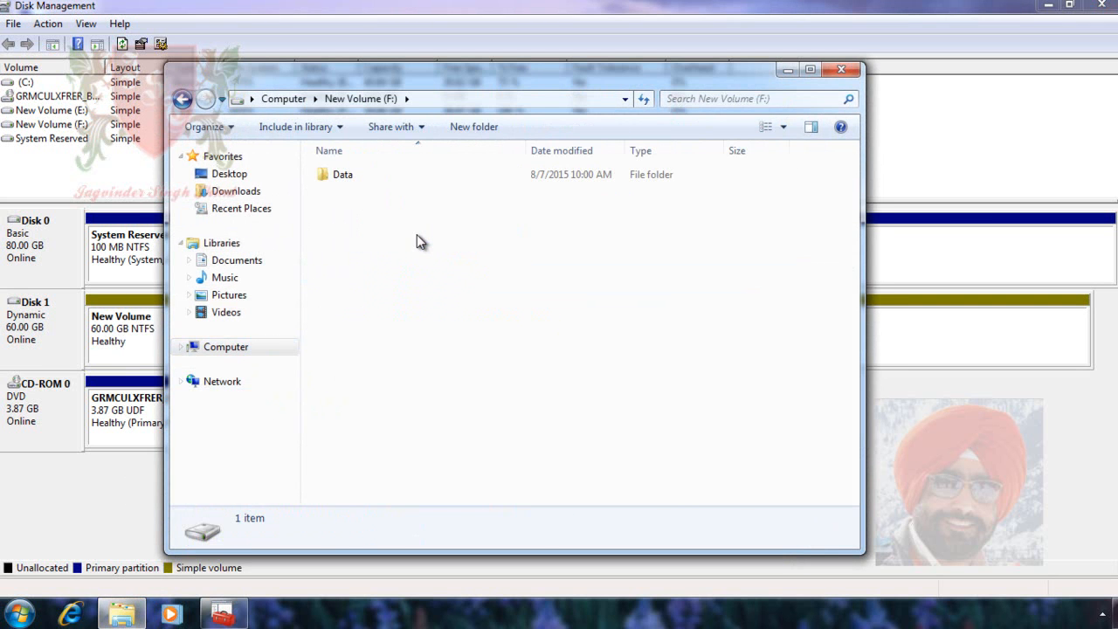
click(350, 175)
double_click(350, 176)
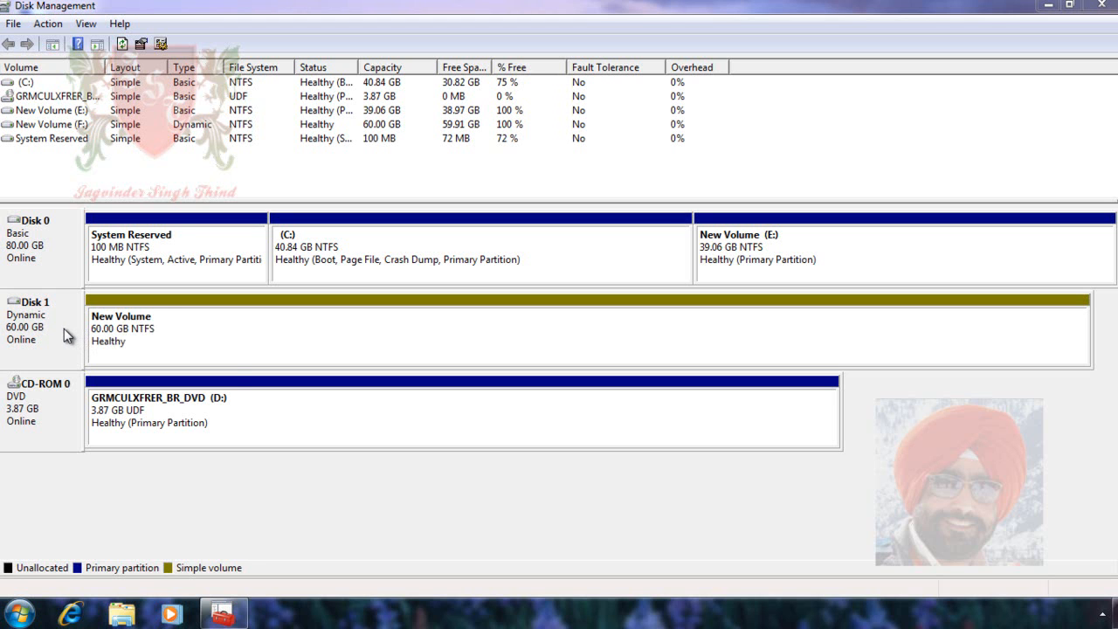
right_click(63, 334)
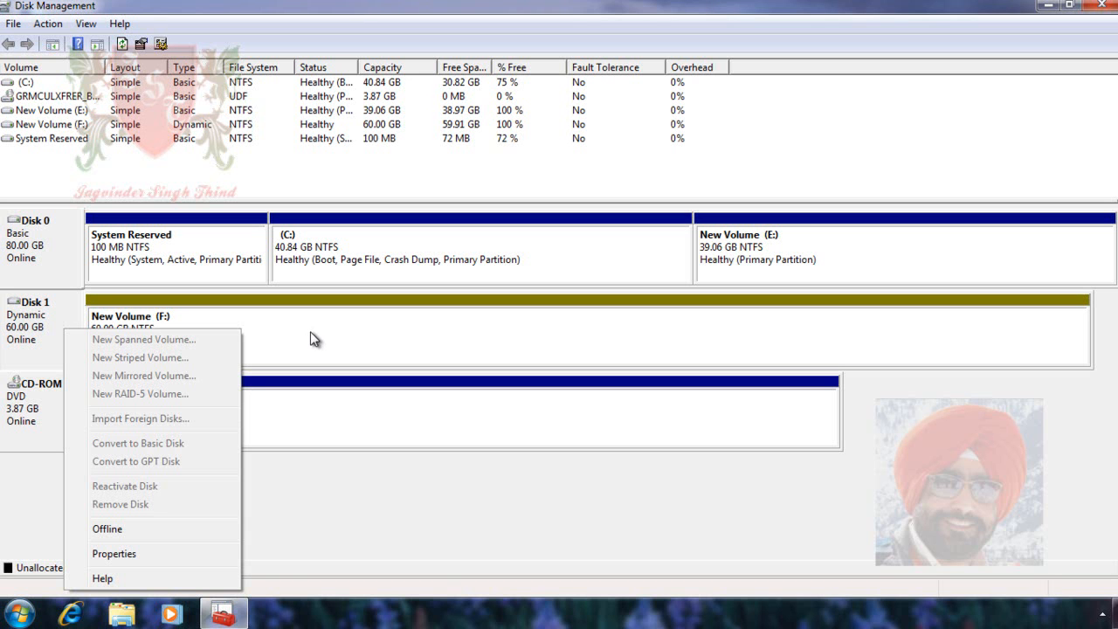
Copy the Data folder from New Volume (F:) to New Volume (E:) in Windows Explorer
click(123, 614)
click(246, 347)
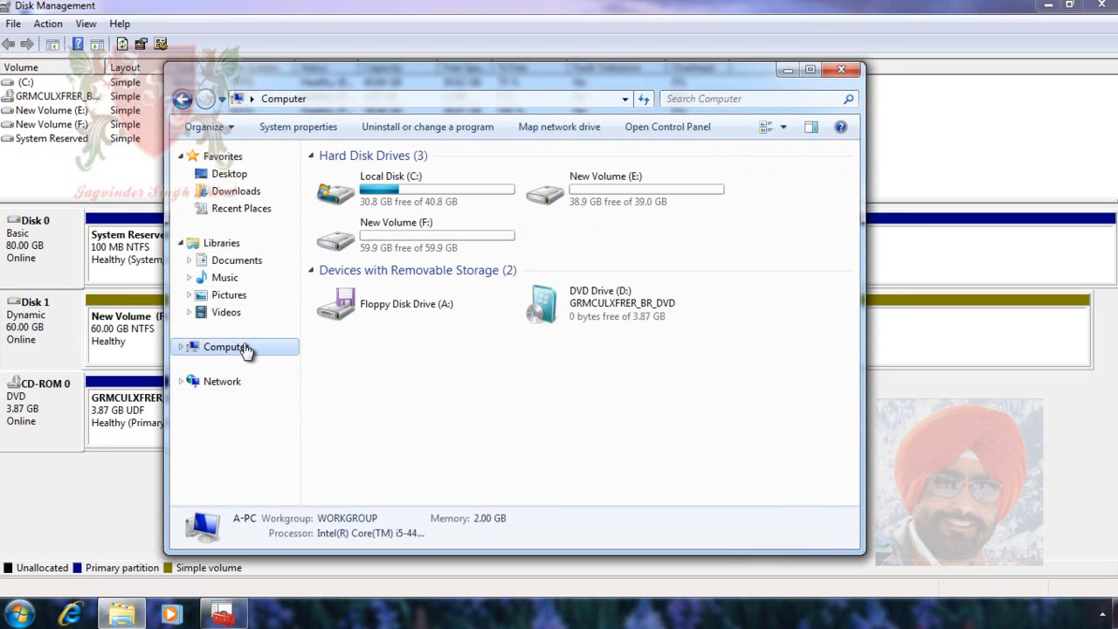
double_click(419, 241)
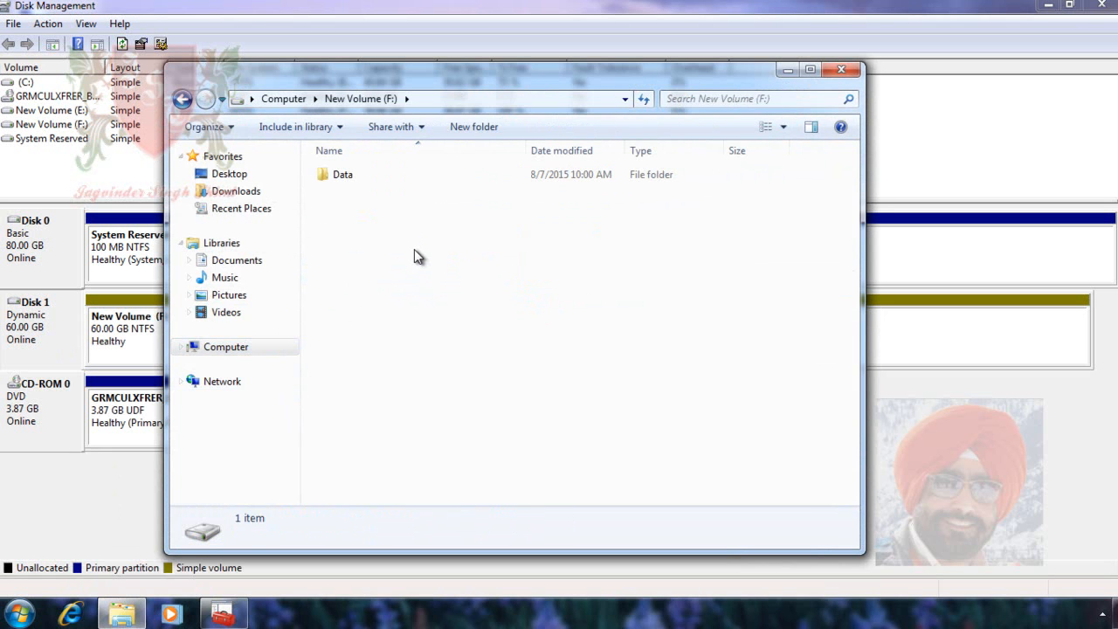
click(377, 176)
right_click(376, 177)
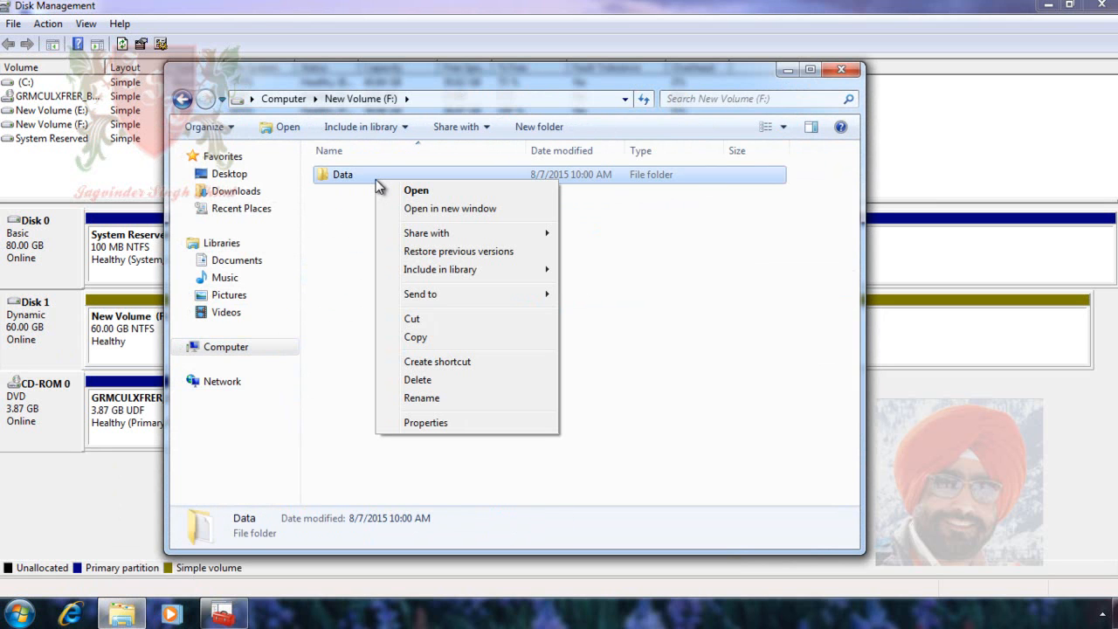
click(431, 337)
click(255, 350)
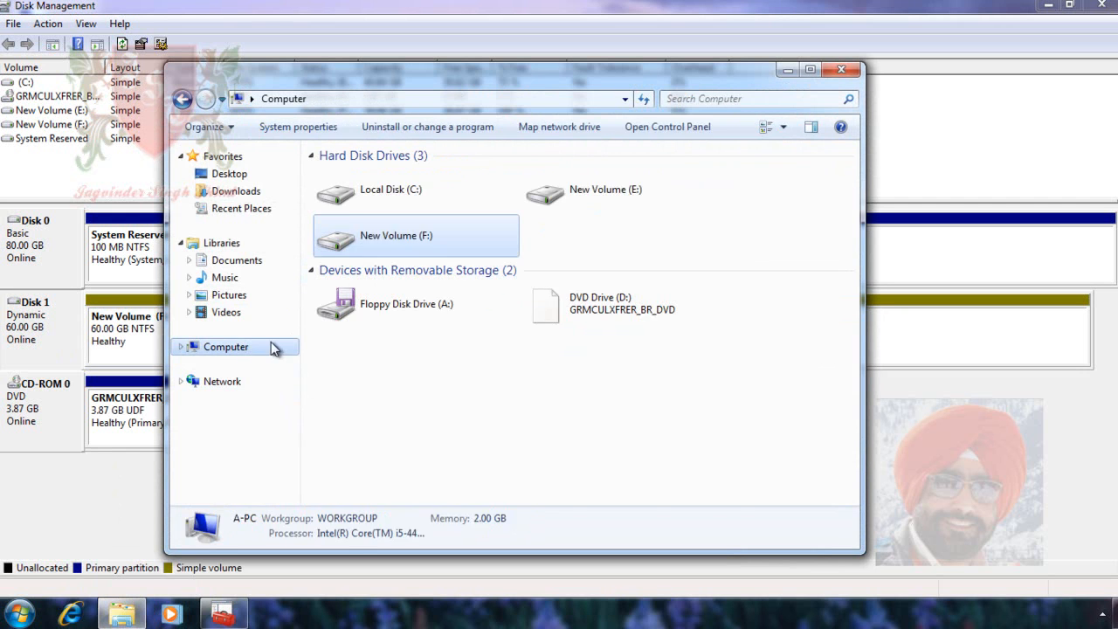
click(592, 207)
double_click(599, 201)
right_click(440, 224)
click(491, 336)
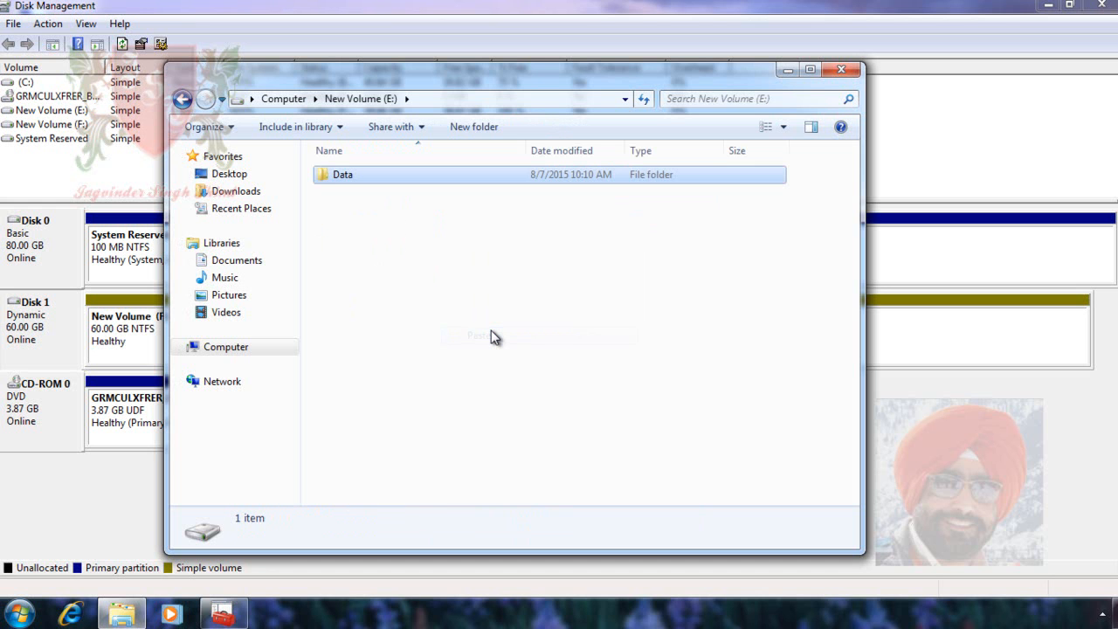
Check the contents of the copied Data folder on New Volume (E:), and close the Explorer window
double_click(367, 186)
click(182, 98)
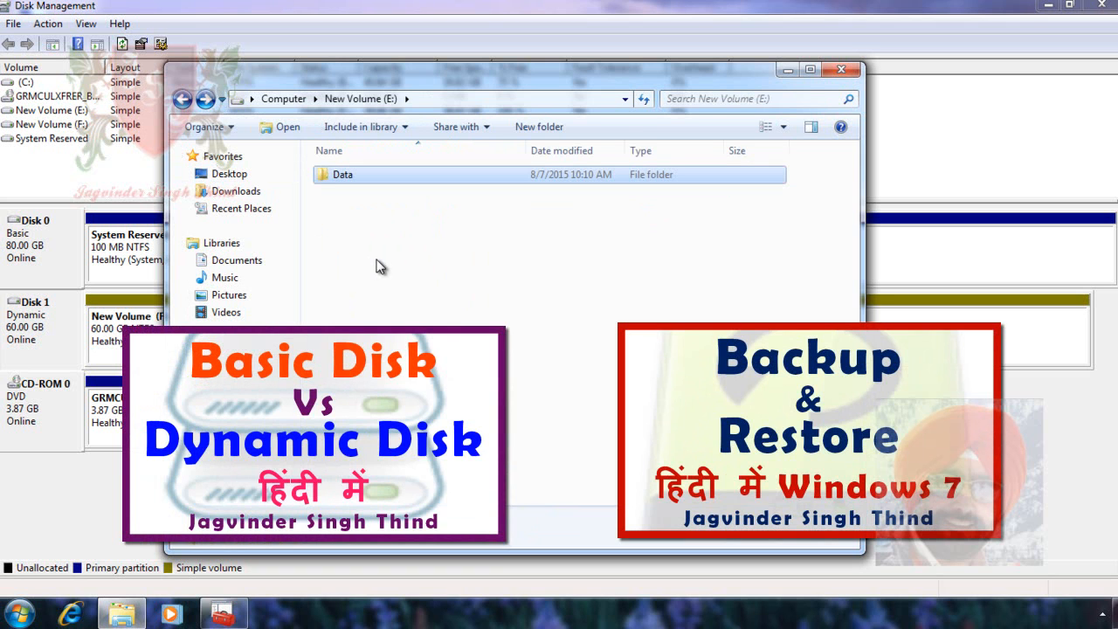
click(842, 70)
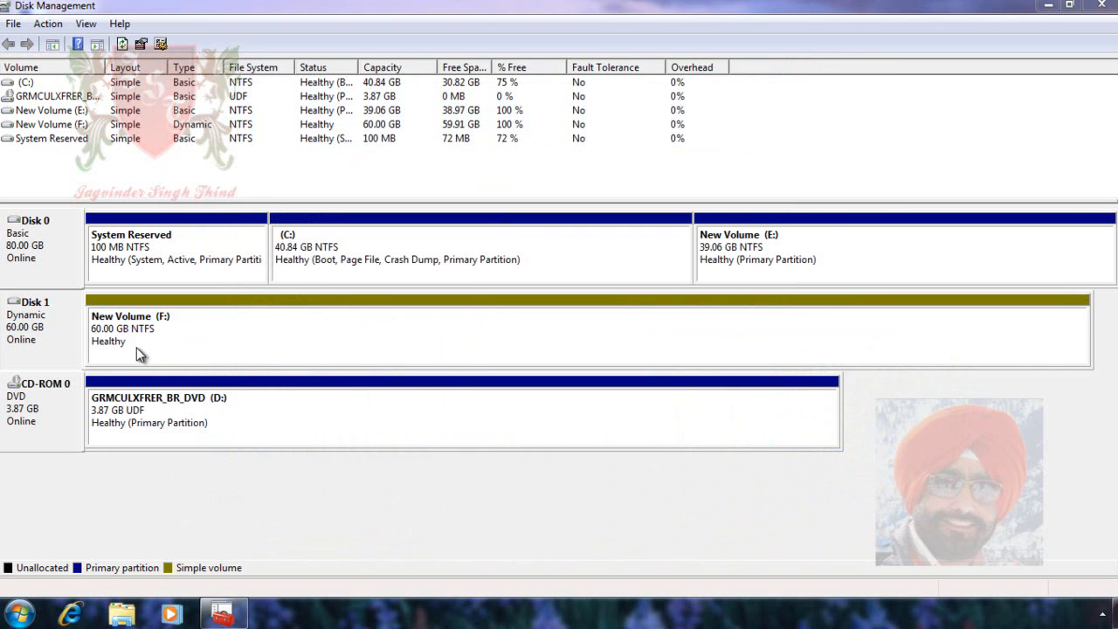
Delete New Volume (F:) from Disk 1, confirming that its data is erased
right_click(237, 326)
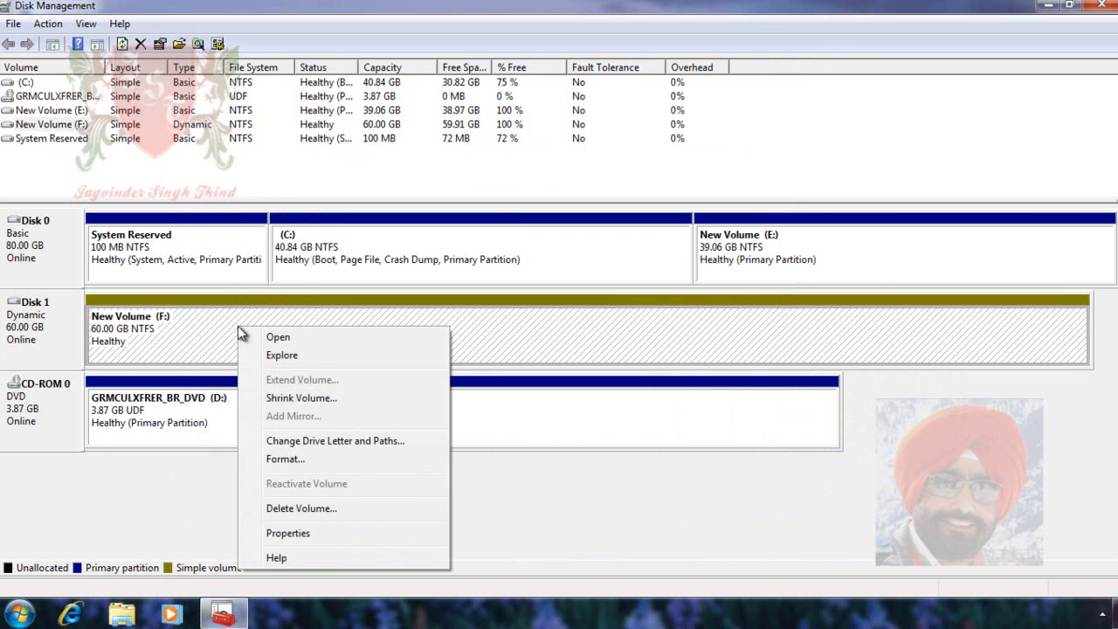
click(346, 508)
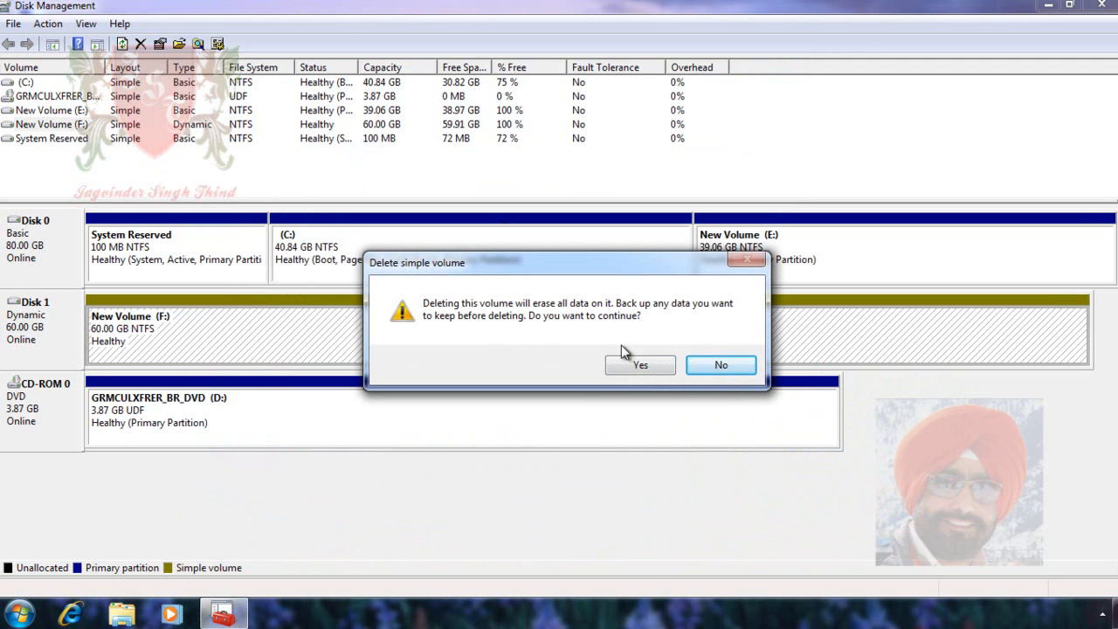
click(638, 367)
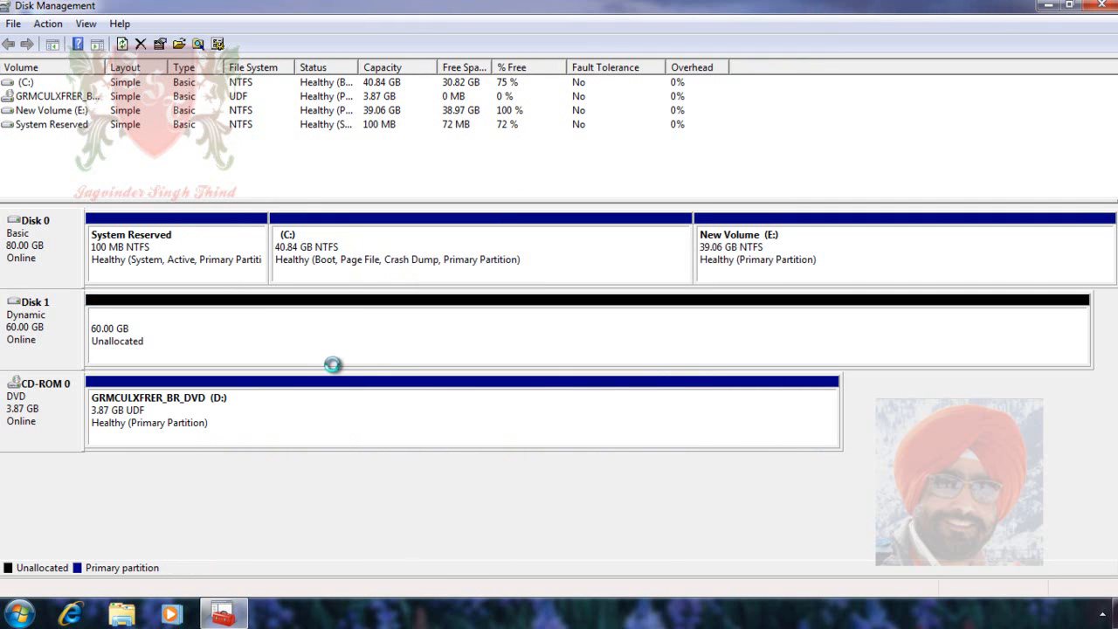